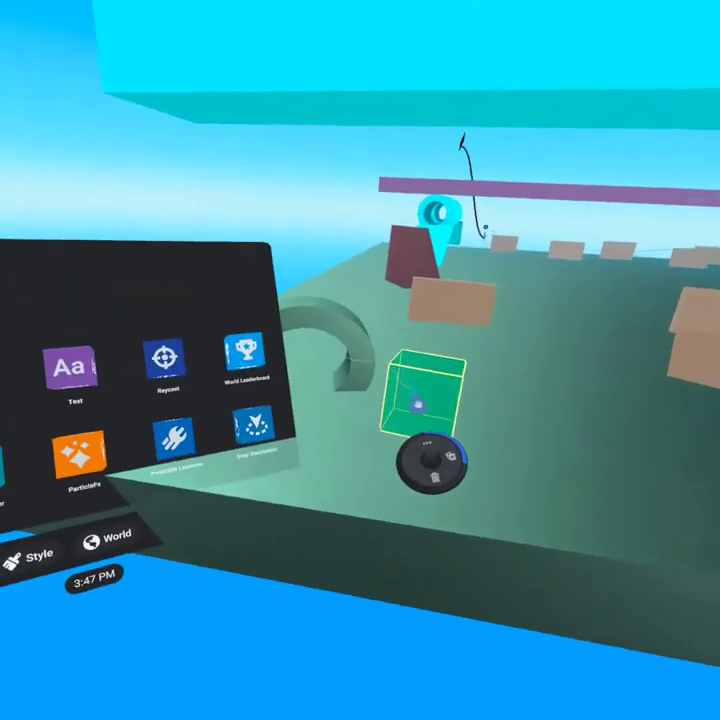
Step: Place a trigger cube, a Script gizmo and a spawn point on the green platform
{"action": "left_click_drag", "start_coordinate": [237, 345], "coordinate": [603, 403]}
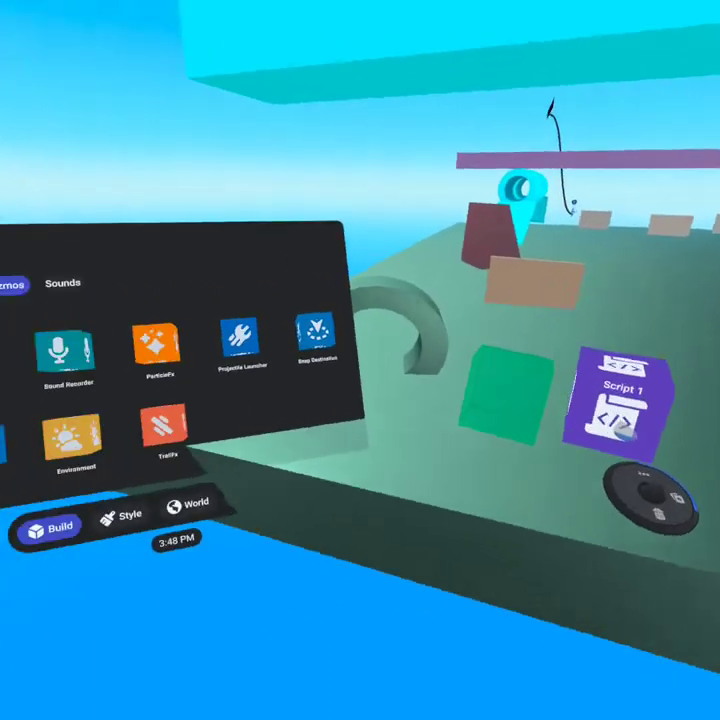
{"action": "left_click_drag", "start_coordinate": [205, 365], "coordinate": [615, 400]}
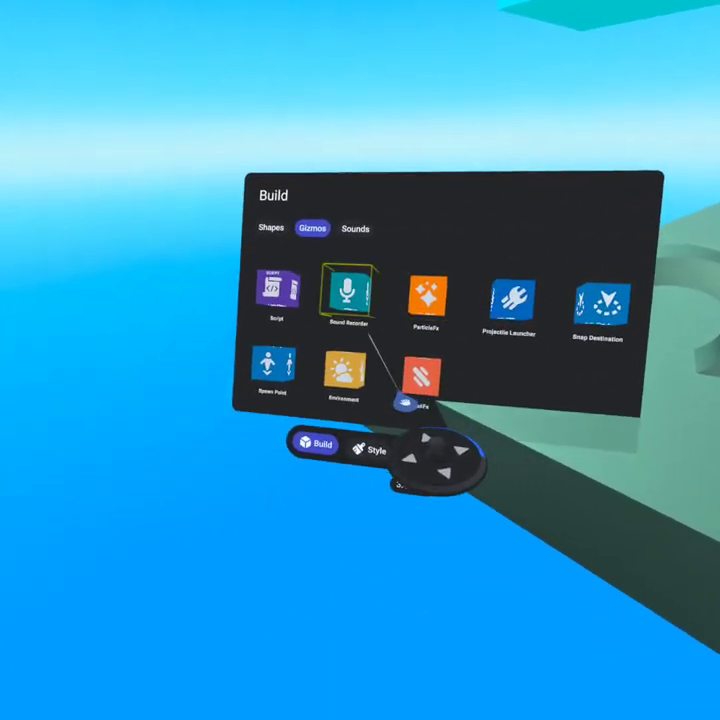
{"action": "scroll", "coordinate": [369, 395], "scroll_direction": "down", "scroll_amount": 2}
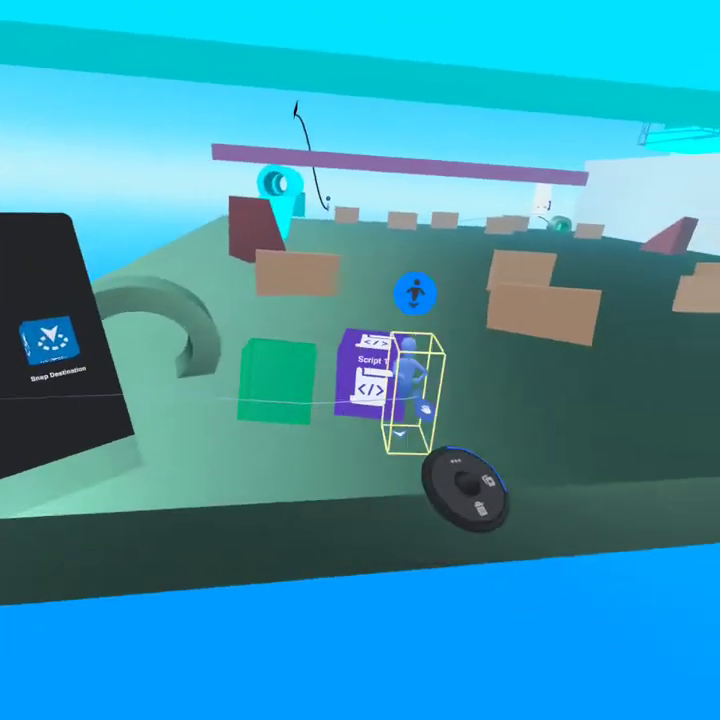
{"action": "left_click_drag", "start_coordinate": [215, 395], "coordinate": [420, 386]}
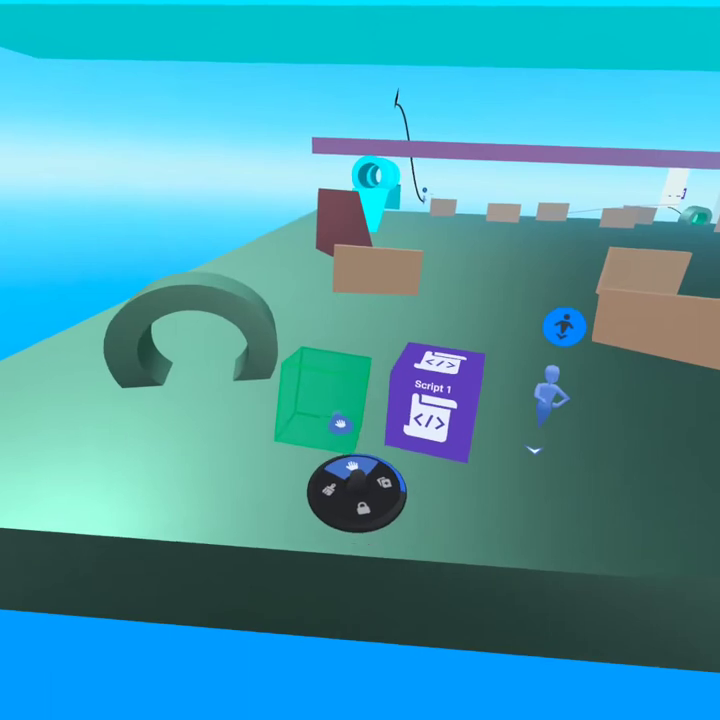
Step: Move the green trigger cube into the archway opening
{"action": "left_click", "coordinate": [310, 415]}
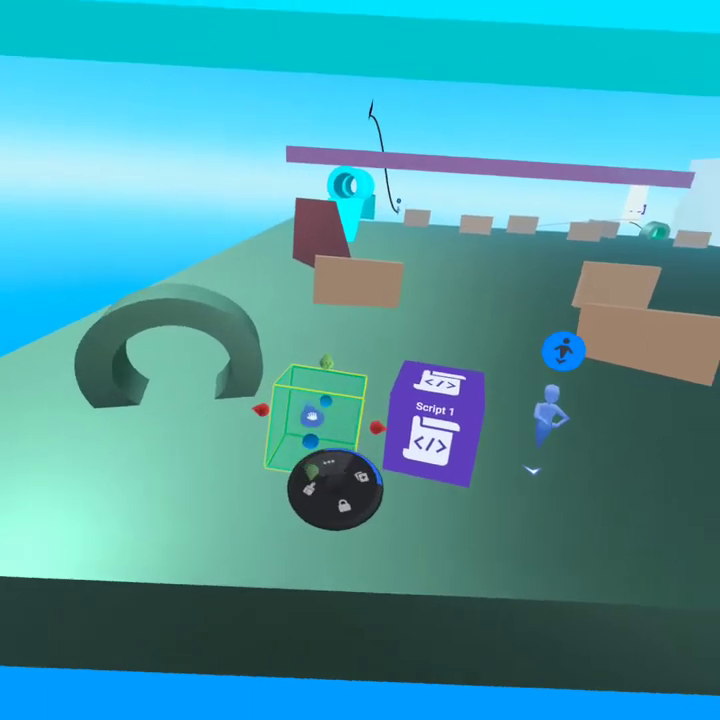
{"action": "left_click_drag", "start_coordinate": [293, 403], "coordinate": [325, 368]}
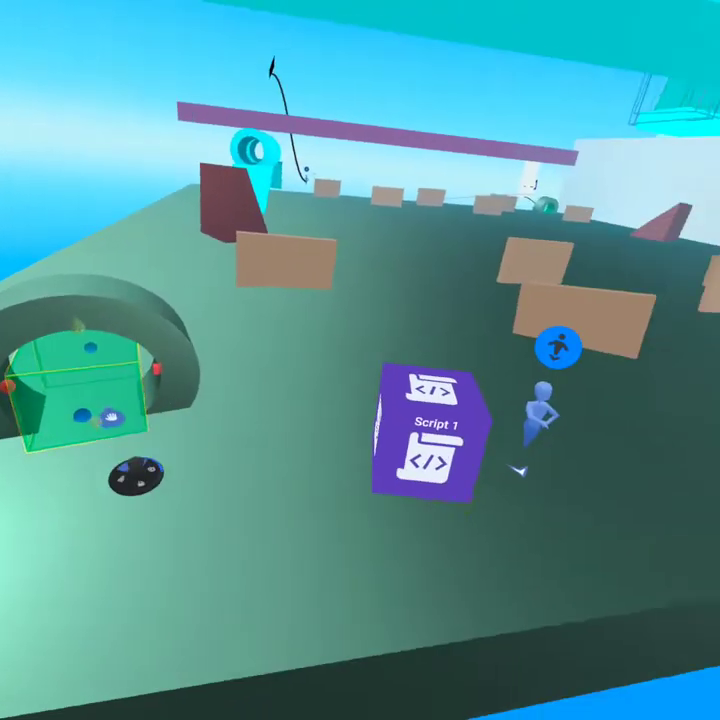
{"action": "left_click_drag", "start_coordinate": [337, 410], "coordinate": [255, 405]}
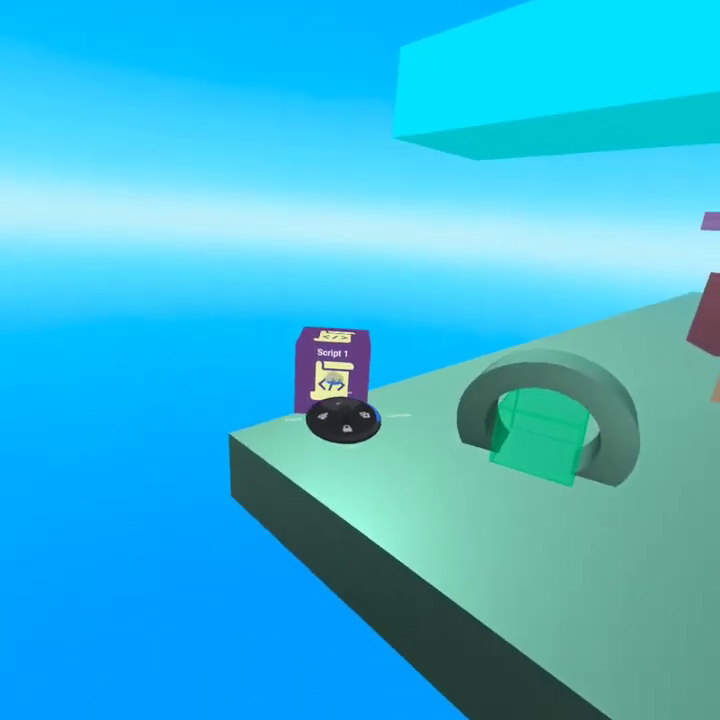
Step: Add a 'when trigger is entered by player' event to Script 1
{"action": "left_click", "coordinate": [332, 368]}
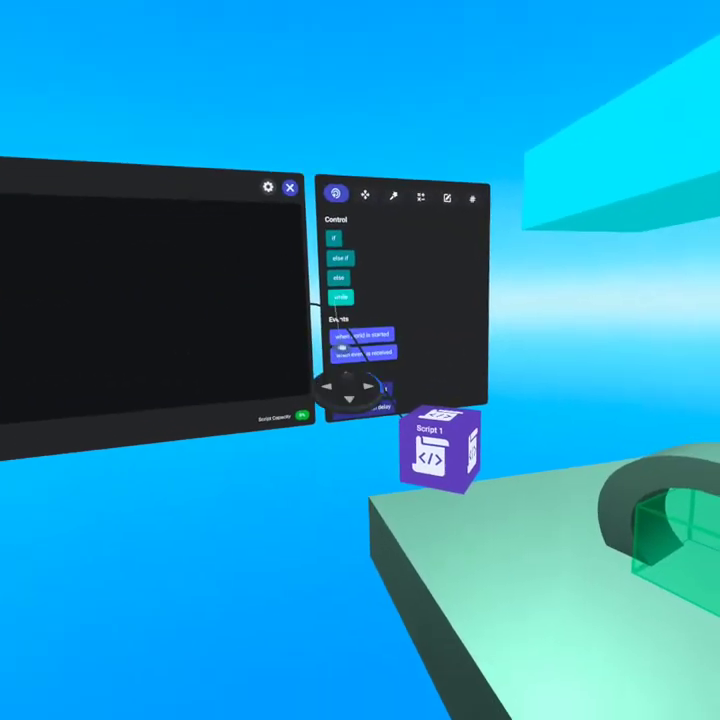
{"action": "scroll", "coordinate": [375, 368], "scroll_direction": "down", "scroll_amount": 3}
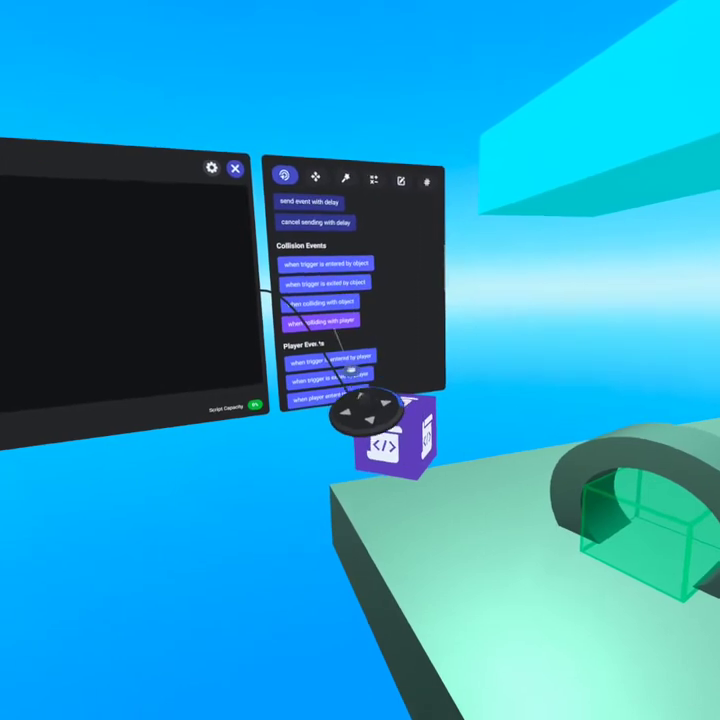
{"action": "left_click_drag", "start_coordinate": [289, 364], "coordinate": [330, 357]}
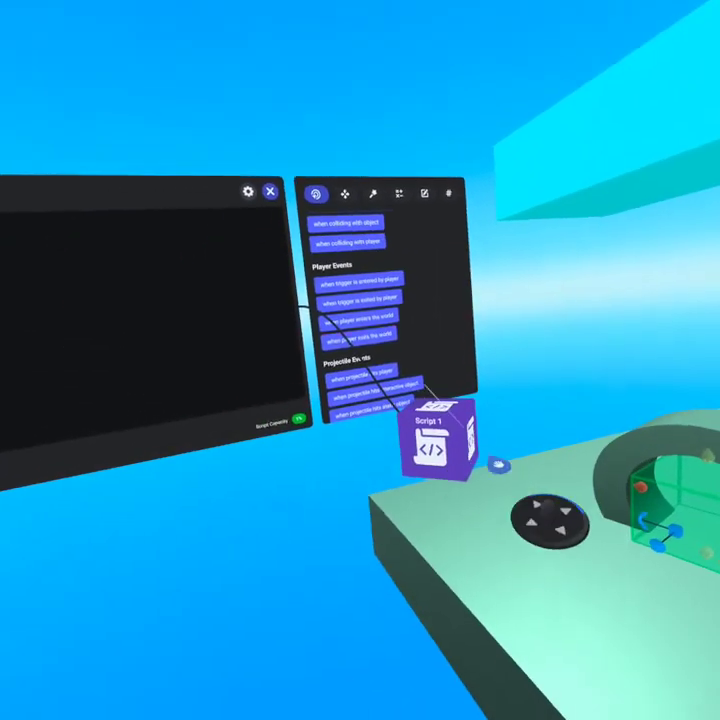
Step: Put a 'respawn player' action from Actions under the trigger event
{"action": "scroll", "coordinate": [360, 300], "scroll_direction": "down", "scroll_amount": 3}
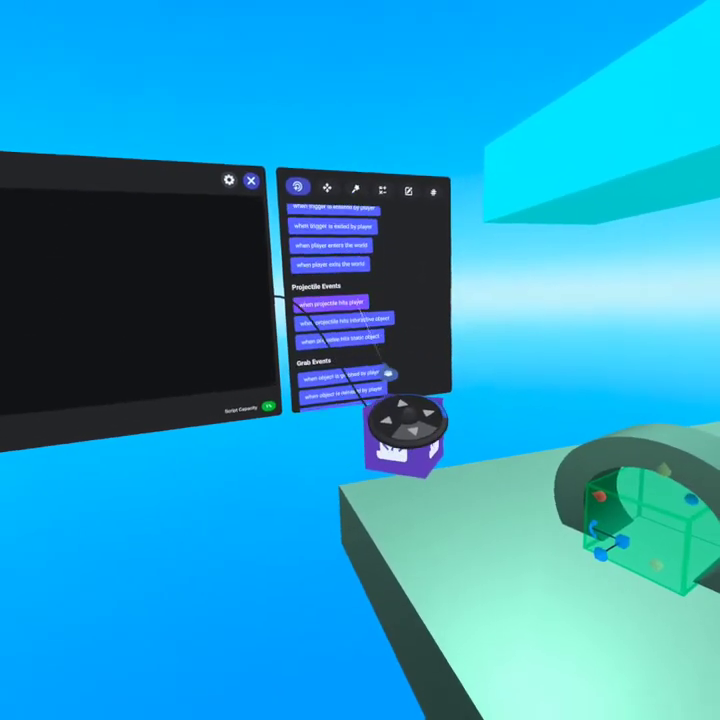
{"action": "scroll", "coordinate": [383, 381], "scroll_direction": "down", "scroll_amount": 3}
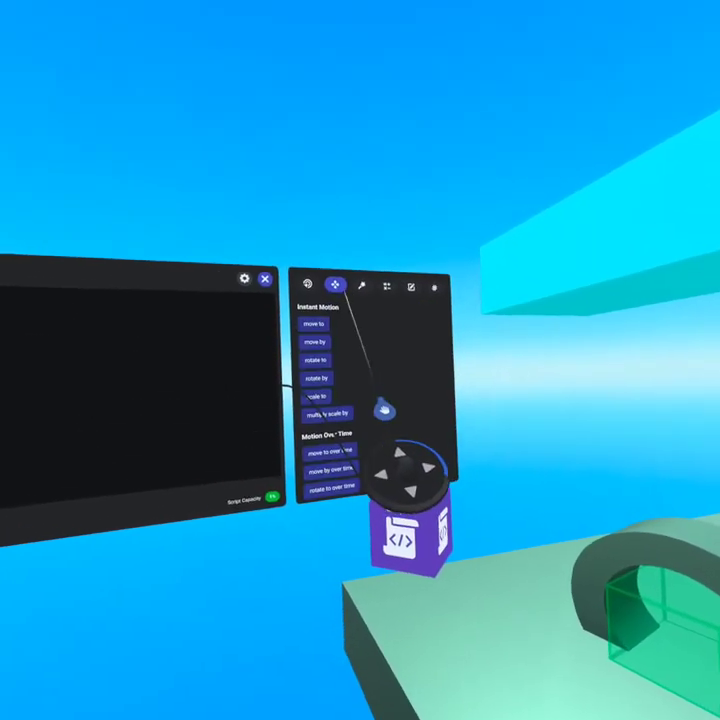
{"action": "left_click", "coordinate": [357, 279]}
{"action": "scroll", "coordinate": [380, 420], "scroll_direction": "down", "scroll_amount": 3}
{"action": "scroll", "coordinate": [365, 380], "scroll_direction": "down", "scroll_amount": 2}
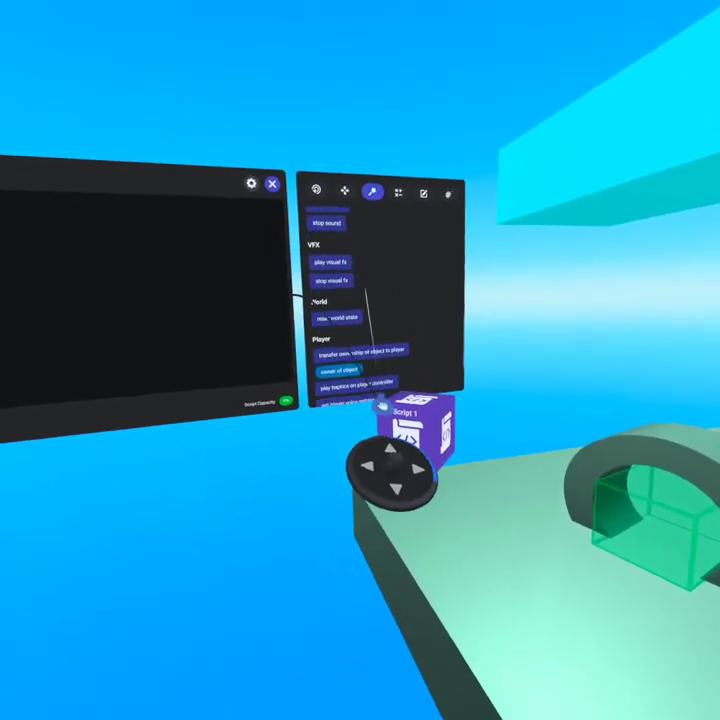
{"action": "scroll", "coordinate": [310, 306], "scroll_direction": "down", "scroll_amount": 1}
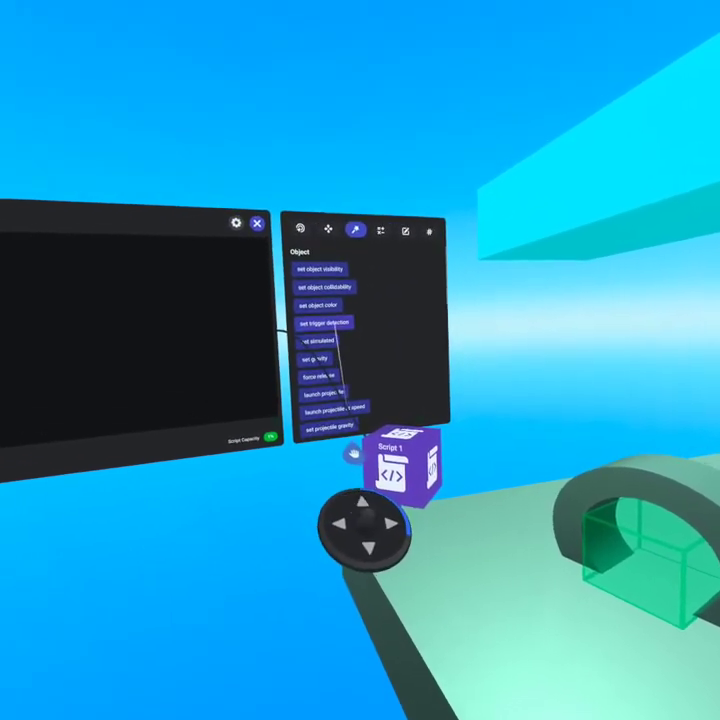
{"action": "scroll", "coordinate": [350, 440], "scroll_direction": "down", "scroll_amount": 3}
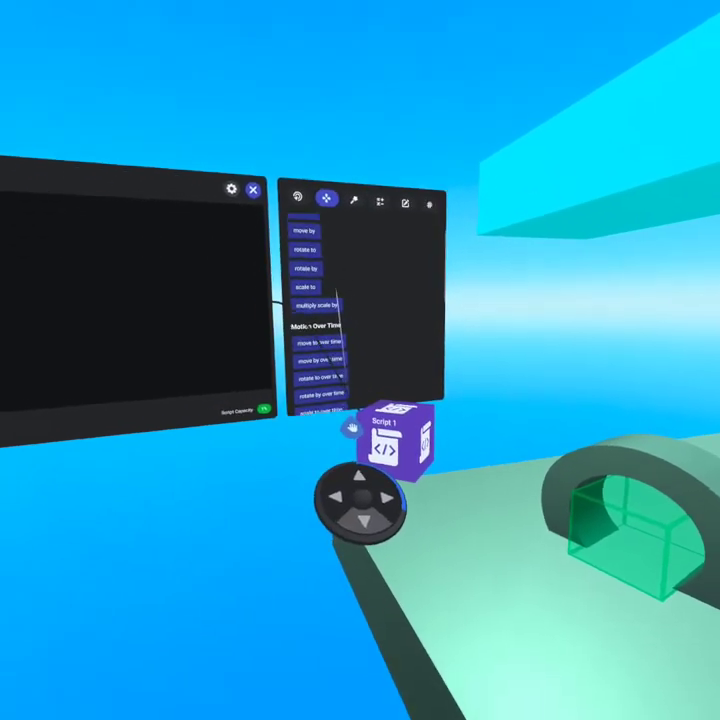
{"action": "scroll", "coordinate": [356, 412], "scroll_direction": "down", "scroll_amount": 3}
{"action": "scroll", "coordinate": [354, 412], "scroll_direction": "down", "scroll_amount": 3}
{"action": "left_click_drag", "start_coordinate": [310, 271], "coordinate": [355, 320]}
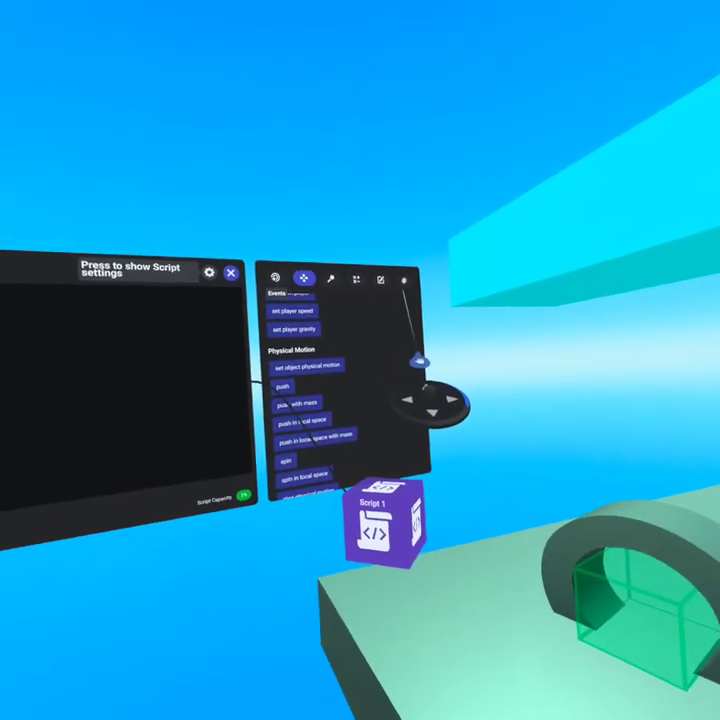
Step: Create a new object variable named purplespawnpoint in Script 1
{"action": "left_click", "coordinate": [391, 282]}
{"action": "left_click", "coordinate": [392, 294]}
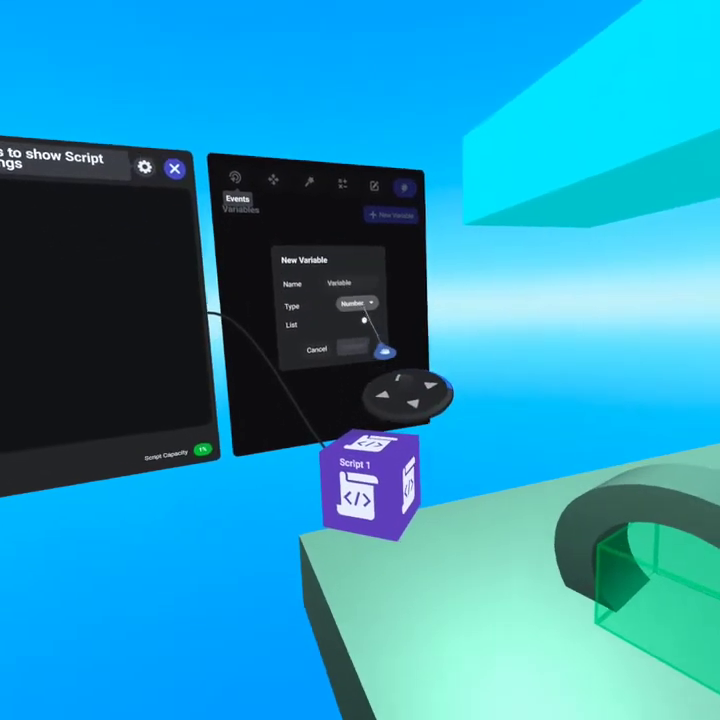
{"action": "left_click", "coordinate": [366, 302]}
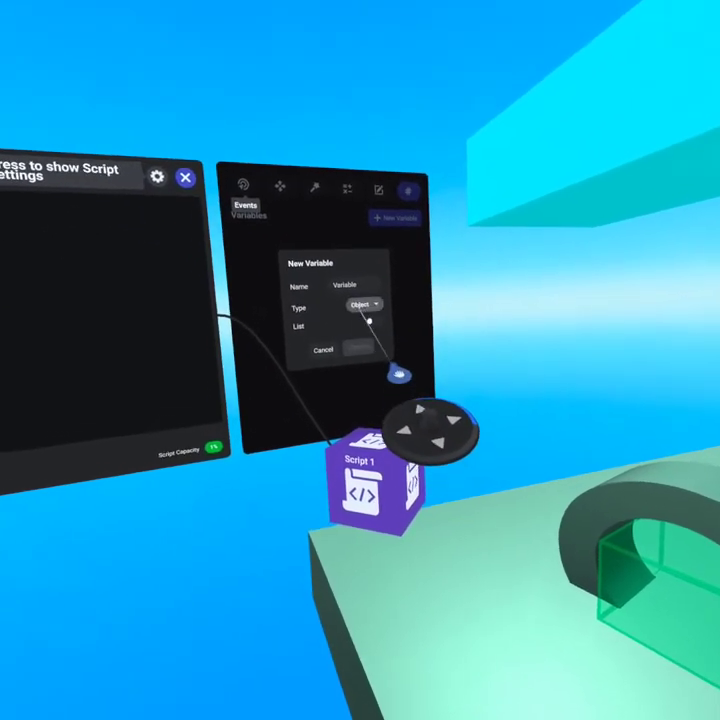
{"action": "left_click", "coordinate": [345, 285]}
{"action": "type", "text": "pur"}
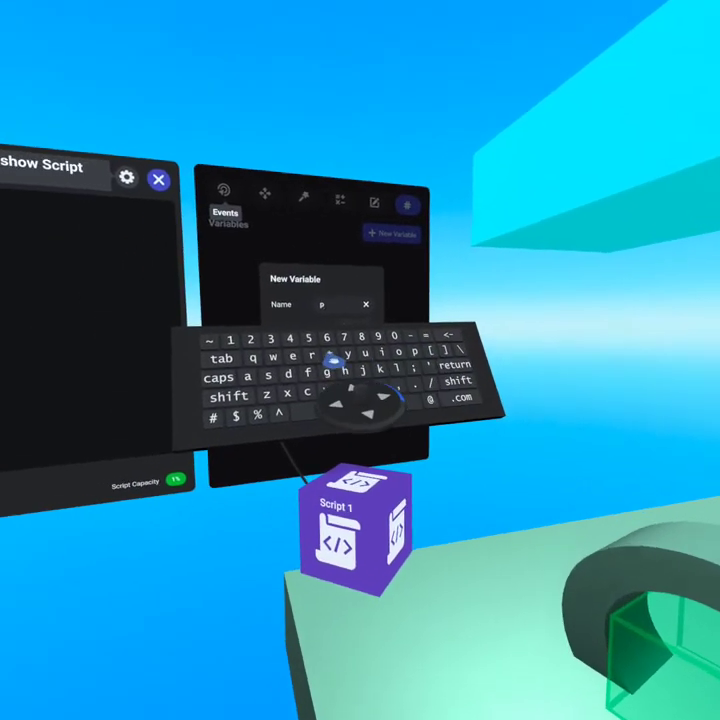
{"action": "type", "text": "p"}
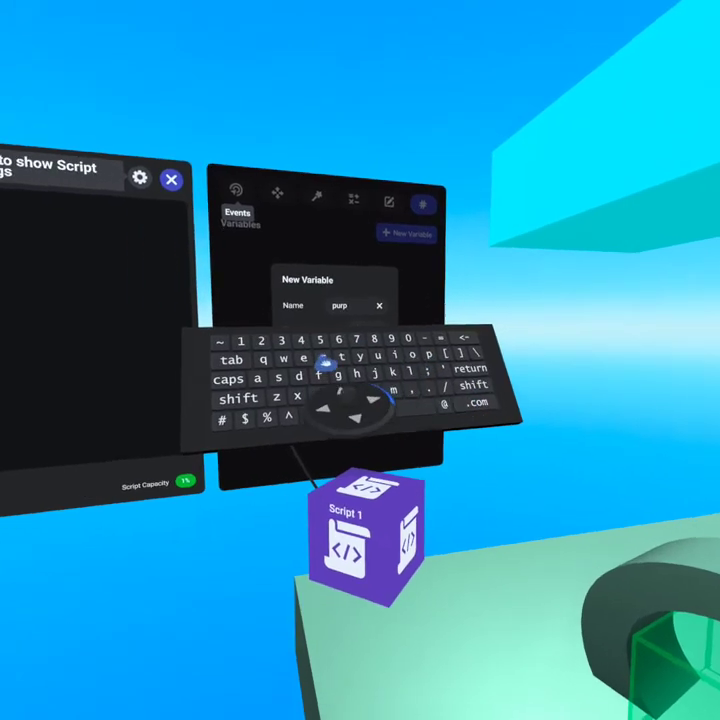
{"action": "type", "text": "le"}
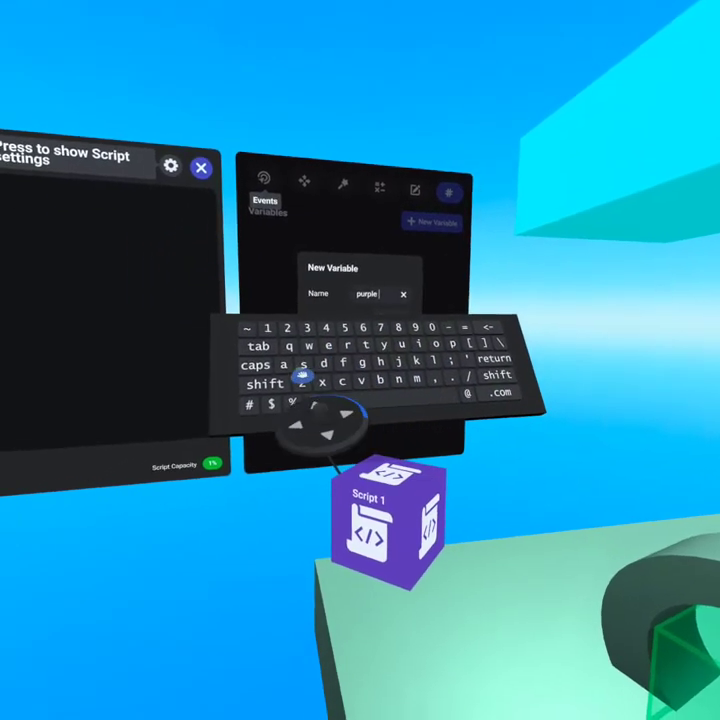
{"action": "type", "text": " spaw"}
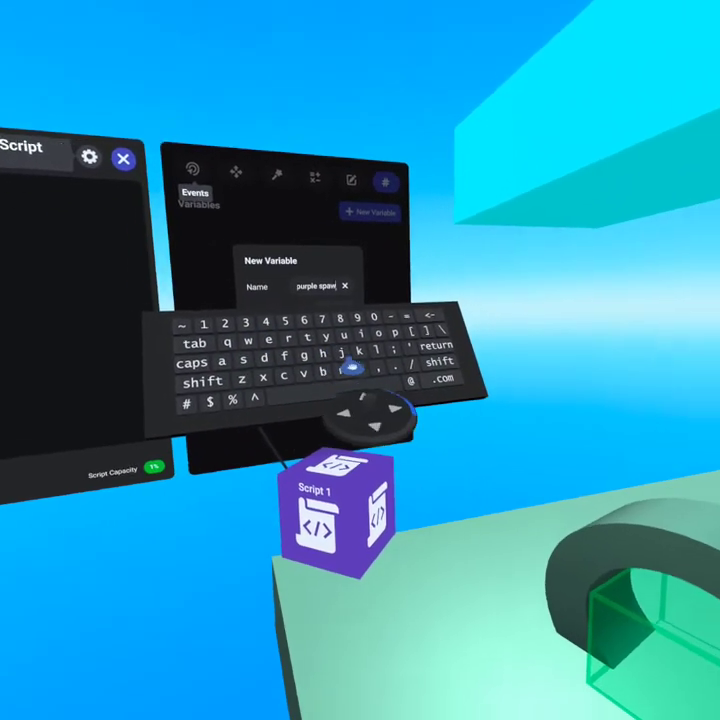
{"action": "type", "text": "n point"}
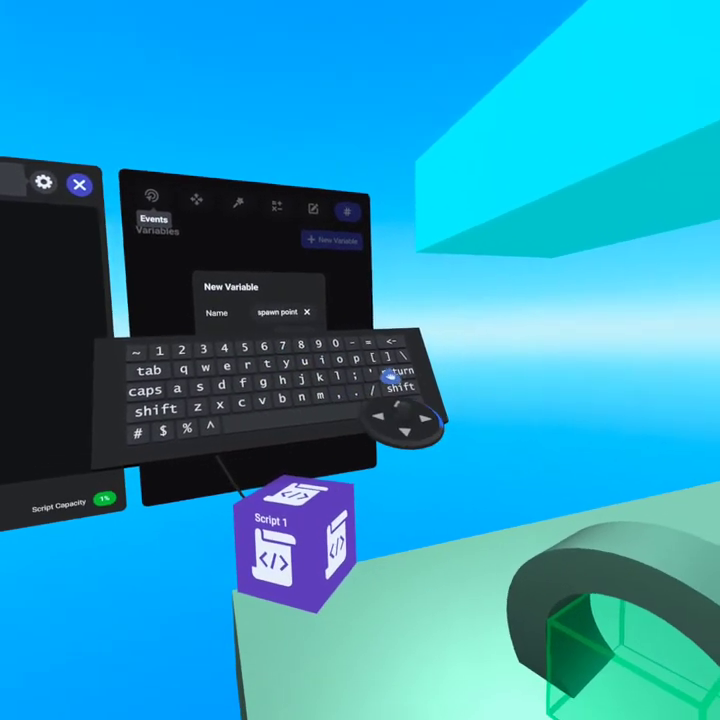
{"action": "left_click", "coordinate": [392, 376]}
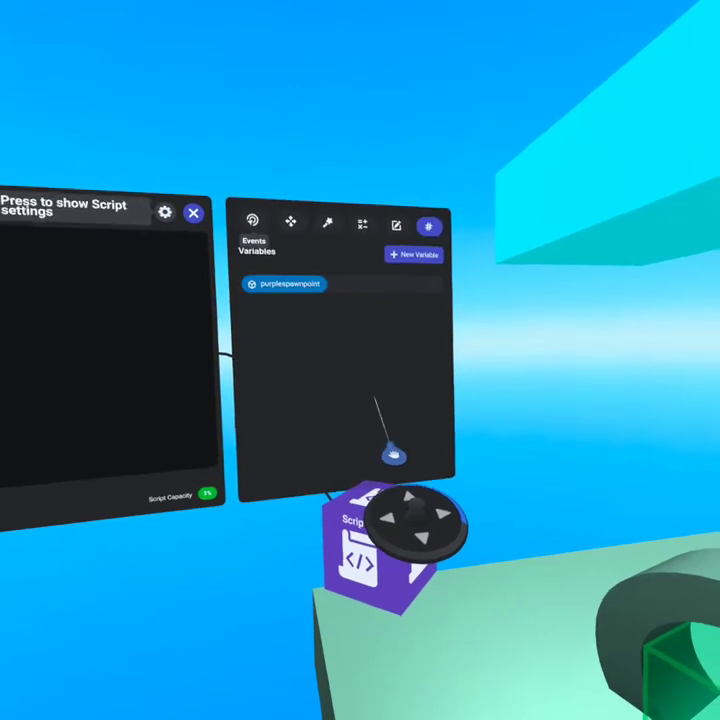
Step: Replace 'self' in the respawn block with the purplespawnpoint variable
{"action": "left_click_drag", "start_coordinate": [285, 284], "coordinate": [313, 353]}
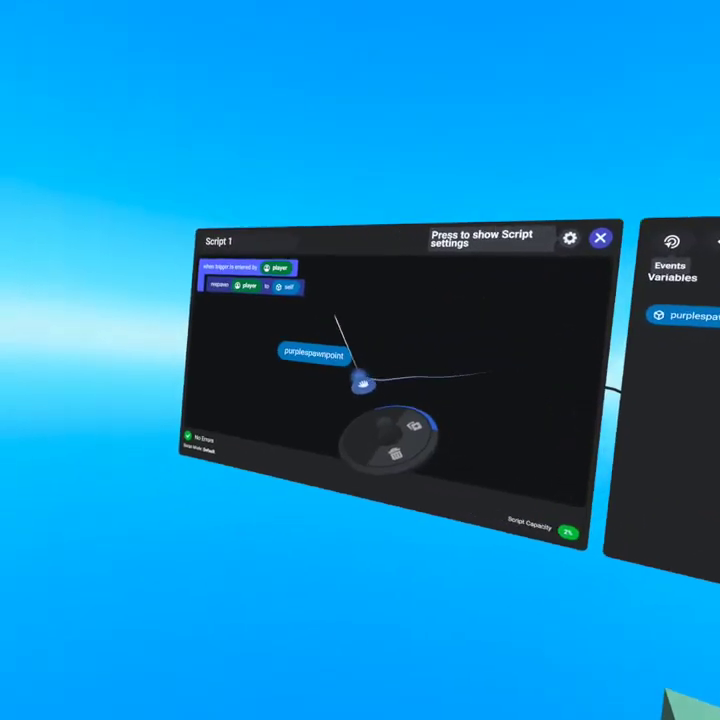
{"action": "left_click_drag", "start_coordinate": [362, 383], "coordinate": [288, 287]}
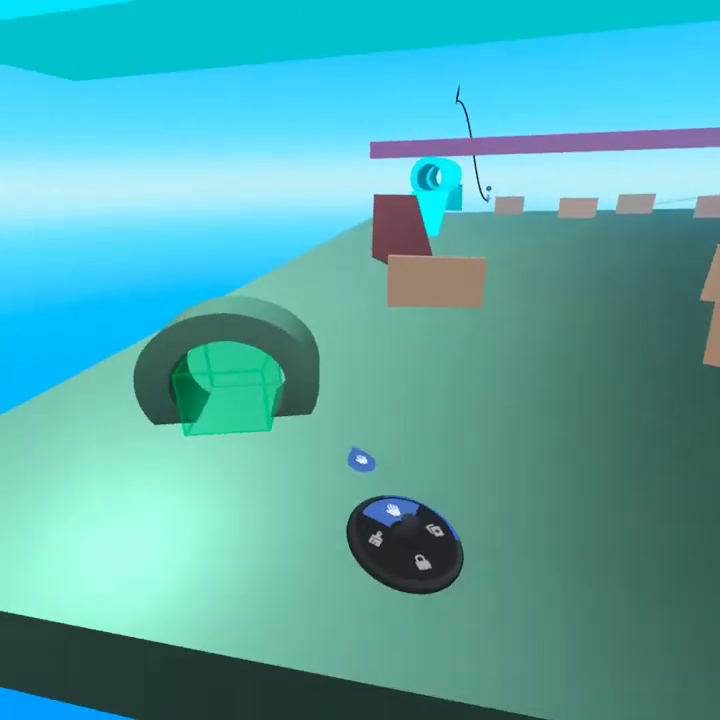
{"action": "left_click", "coordinate": [333, 392]}
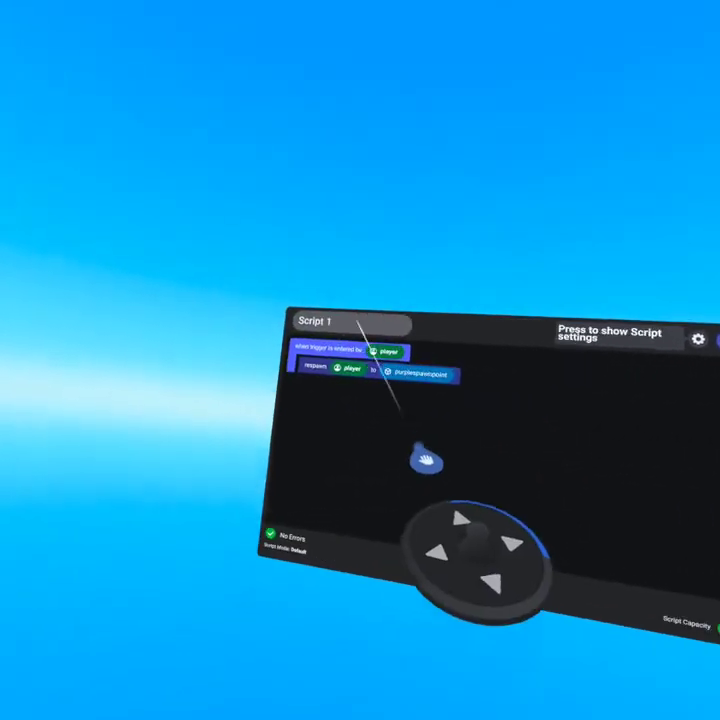
Step: Change the script title from 'Script 1' to 'purple script' on the VR keyboard
{"action": "left_click", "coordinate": [379, 318]}
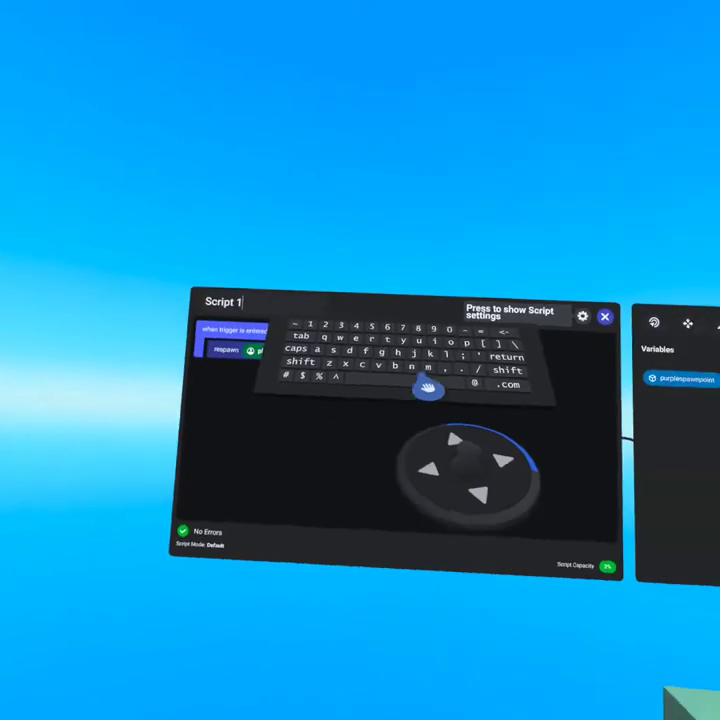
{"action": "left_click", "coordinate": [370, 318]}
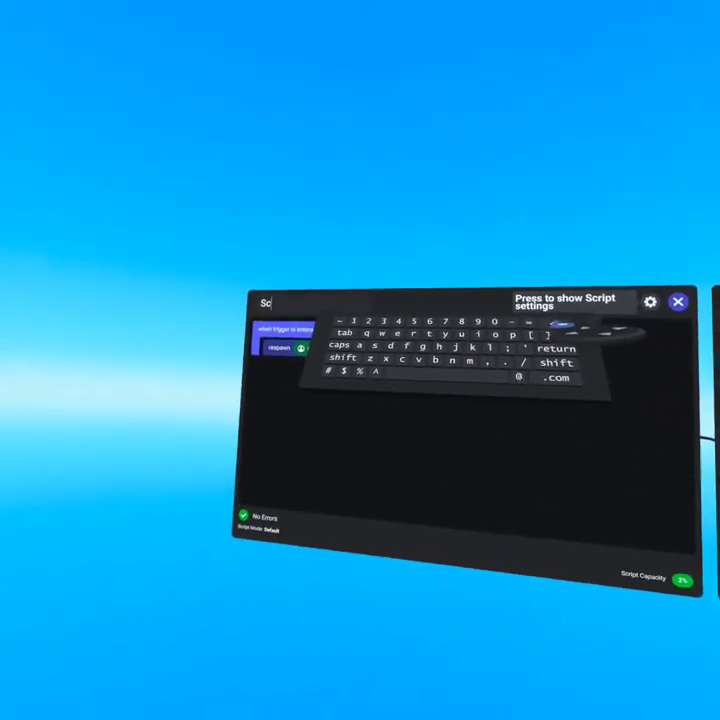
{"action": "key", "text": "BackSpace"}
{"action": "key", "text": "BackSpace"}
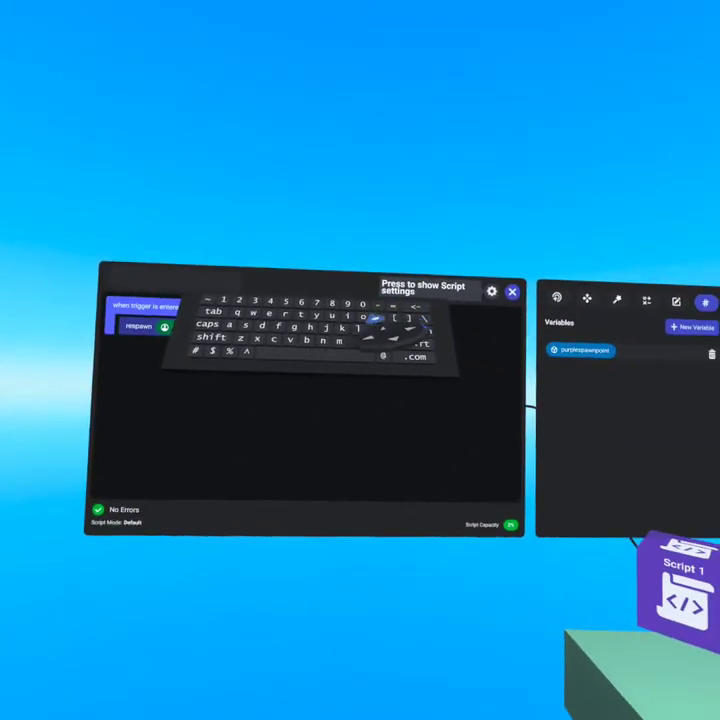
{"action": "type", "text": "purpke s"}
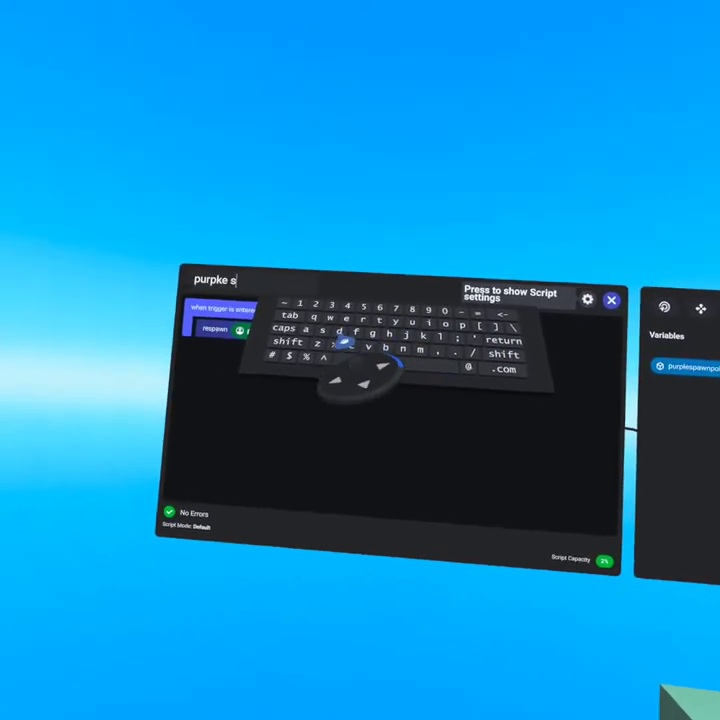
{"action": "type", "text": "crip"}
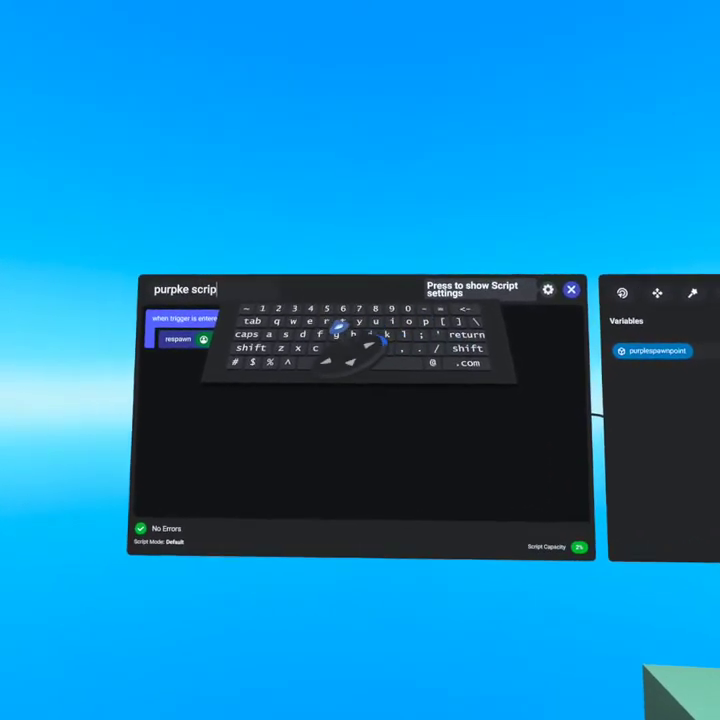
{"action": "type", "text": "t"}
{"action": "key", "text": "Return"}
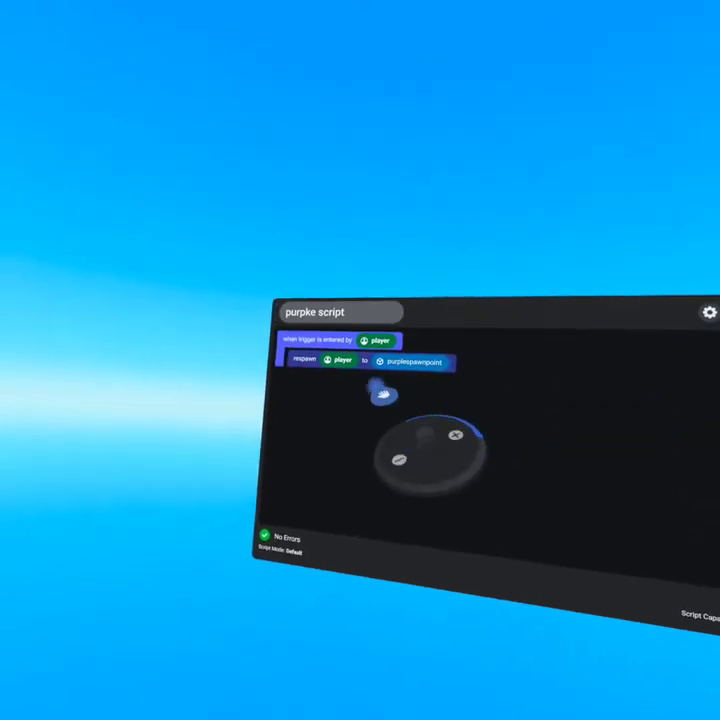
{"action": "type", "text": "l"}
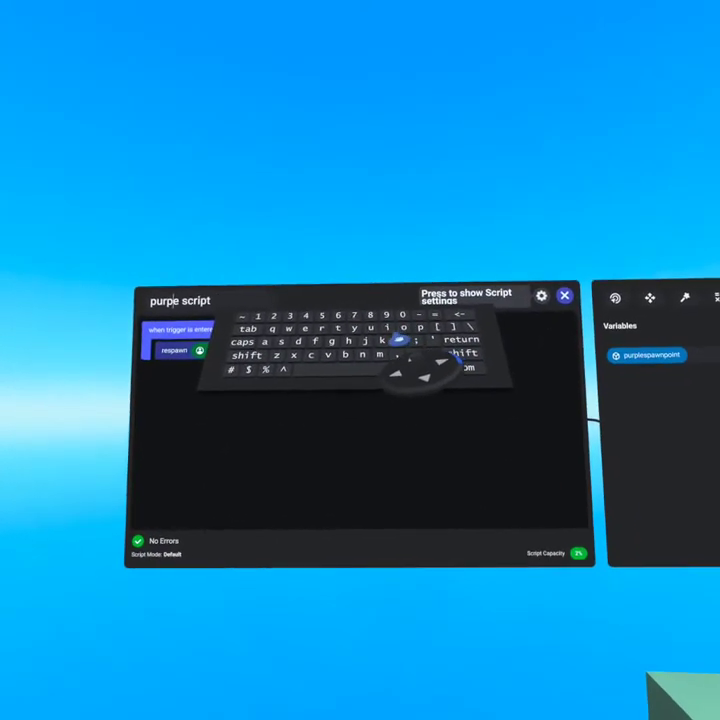
{"action": "left_click", "coordinate": [387, 341]}
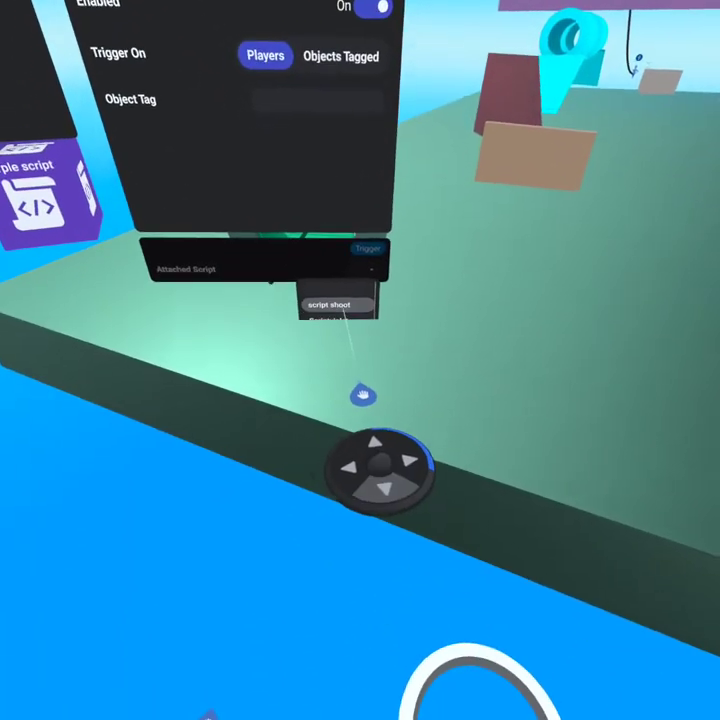
Step: Set the archway trigger's Attached Script to 'purple script'
{"action": "left_click", "coordinate": [337, 300]}
{"action": "scroll", "coordinate": [340, 306], "scroll_direction": "up", "scroll_amount": 1}
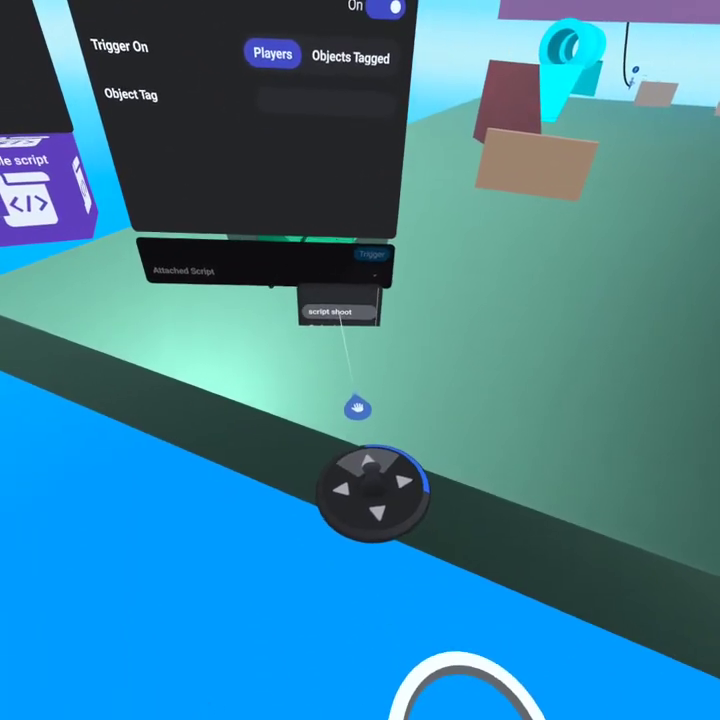
{"action": "left_click", "coordinate": [370, 316]}
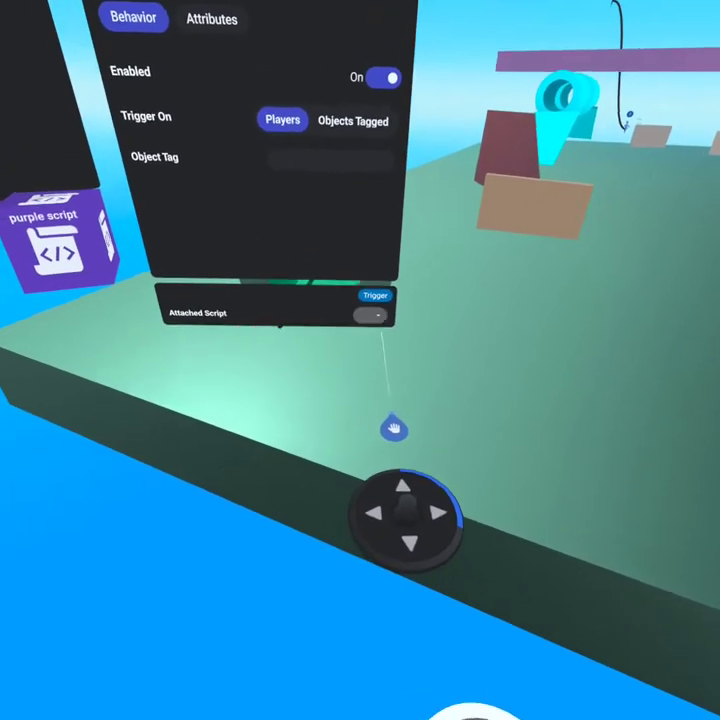
{"action": "left_click", "coordinate": [372, 316]}
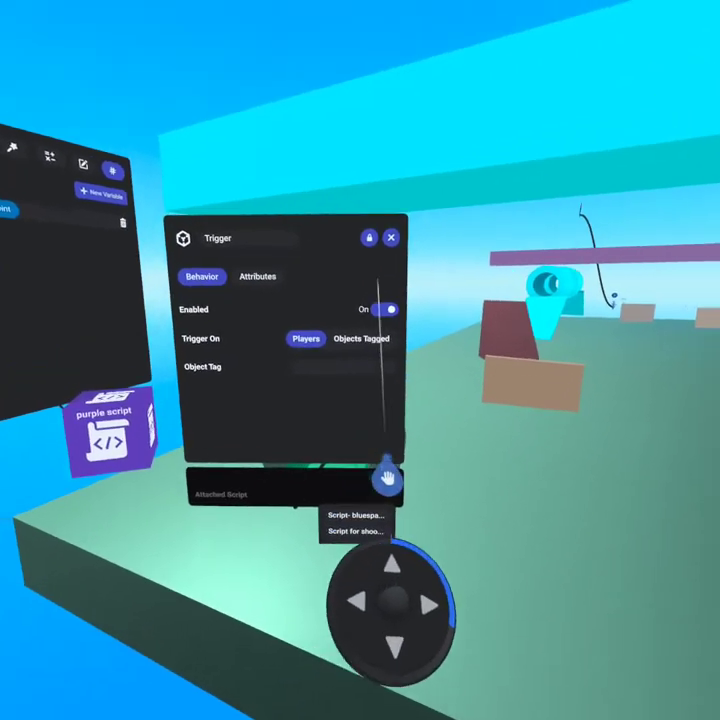
{"action": "left_click", "coordinate": [389, 259]}
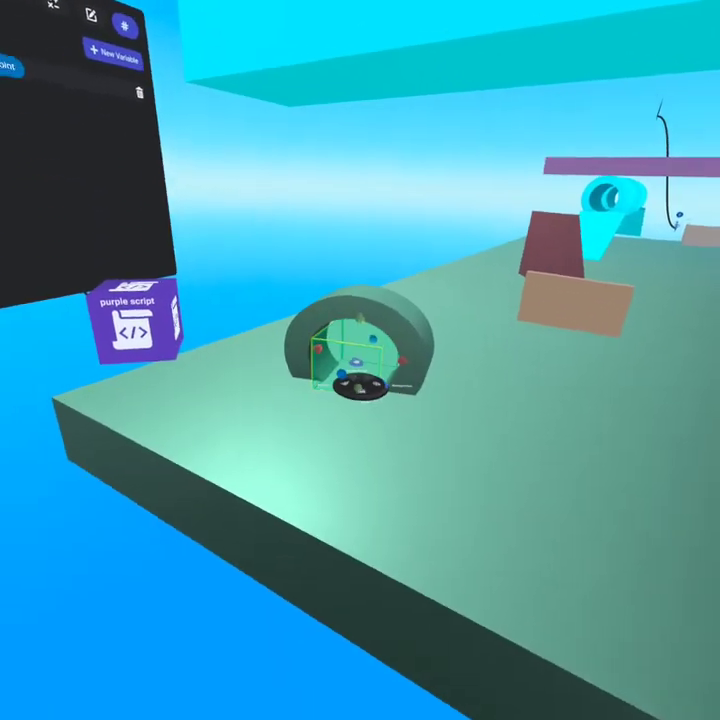
{"action": "left_click", "coordinate": [355, 373]}
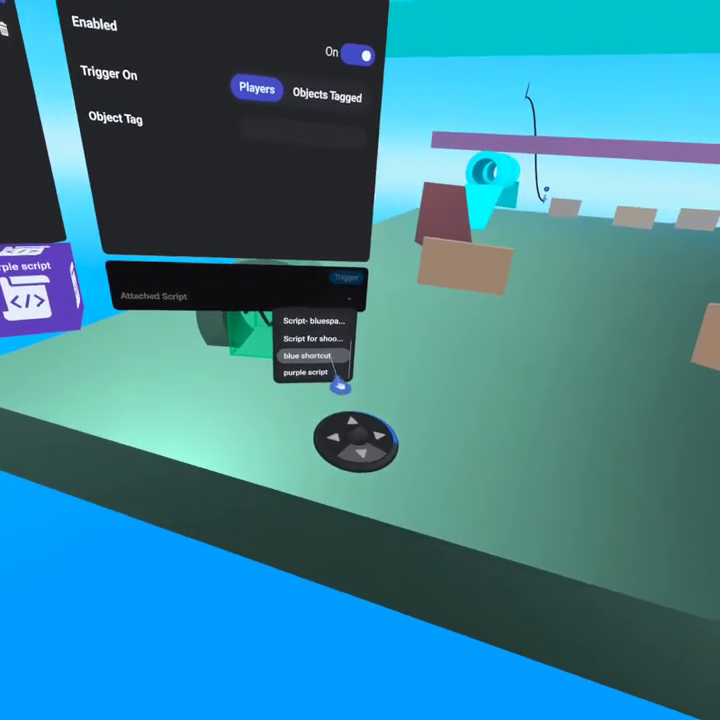
{"action": "left_click", "coordinate": [321, 382]}
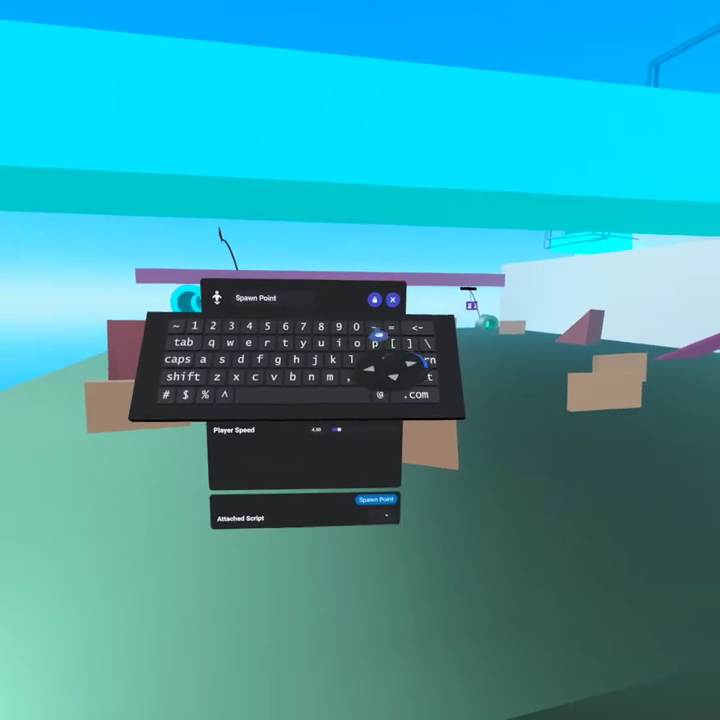
Step: Finish renaming to 'Spawn Point - purple' and drop it into the purplespawnpoint slot
{"action": "type", "text": "rple"}
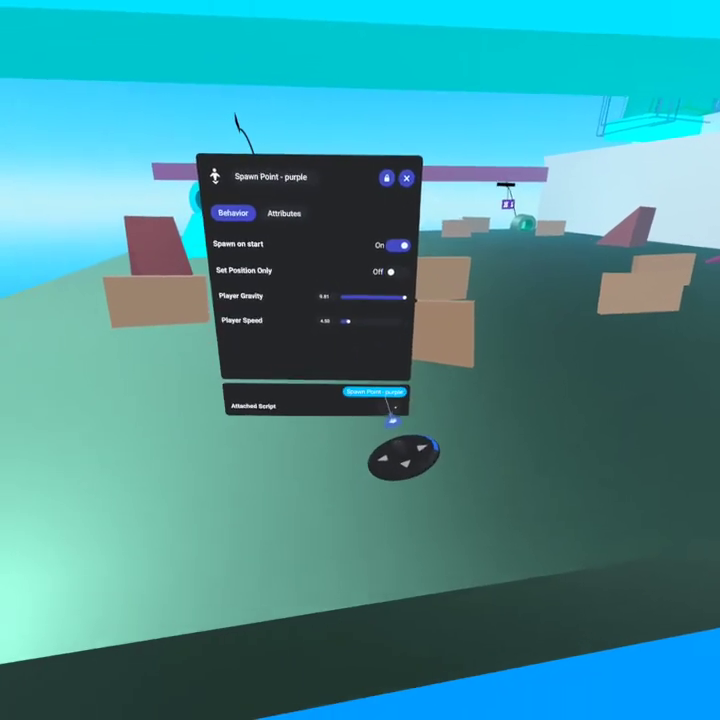
{"action": "left_click_drag", "start_coordinate": [392, 420], "coordinate": [395, 503]}
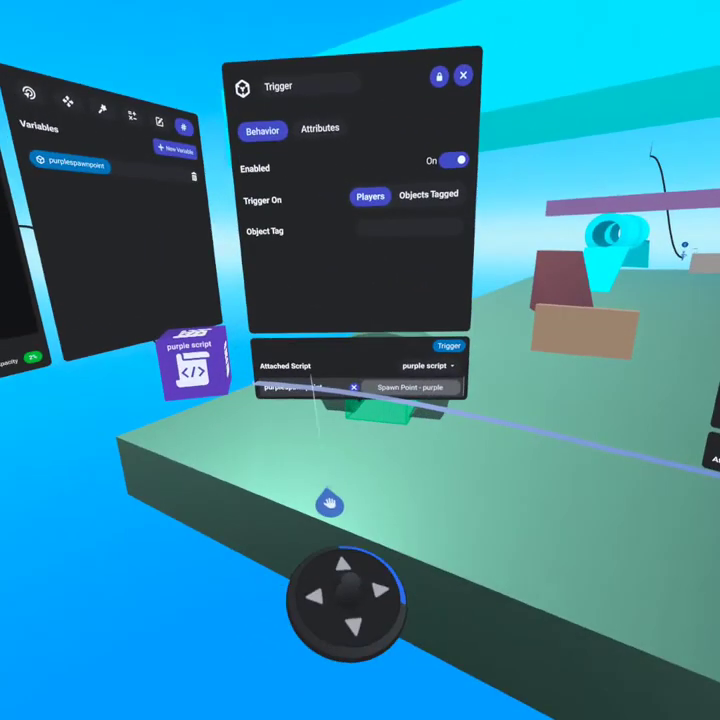